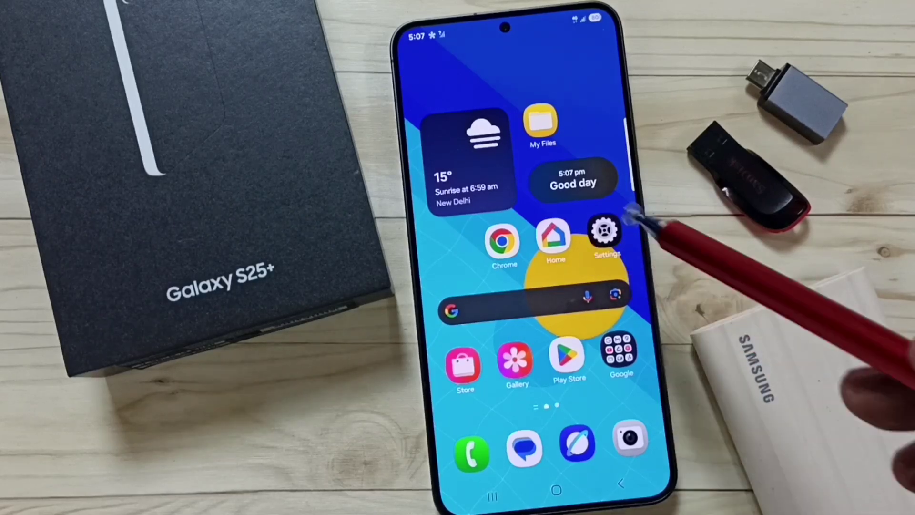
- Navigate to Software information under About phone in Settings
click(605, 233)
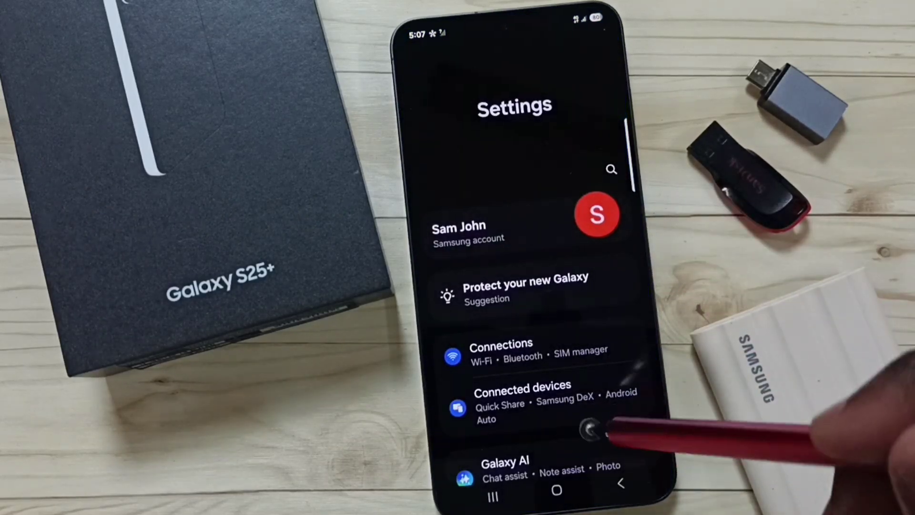
scroll(593, 368, down, 10)
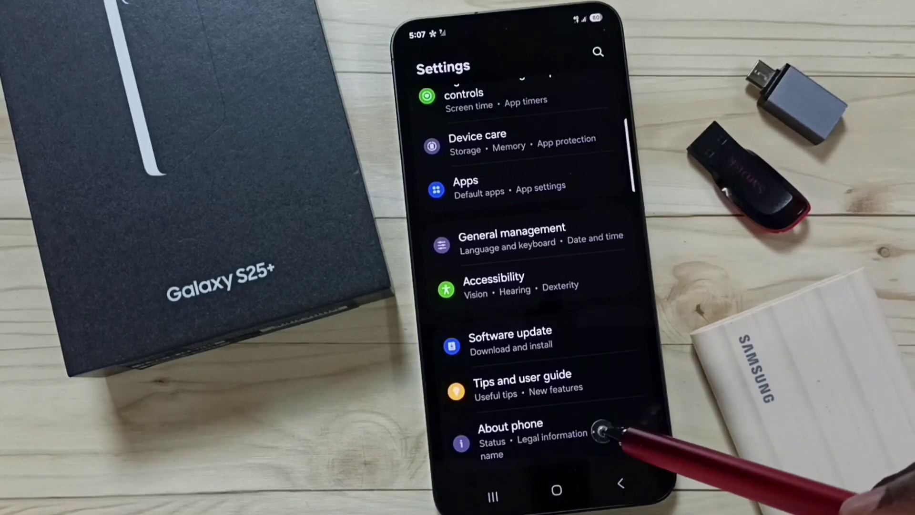
click(600, 433)
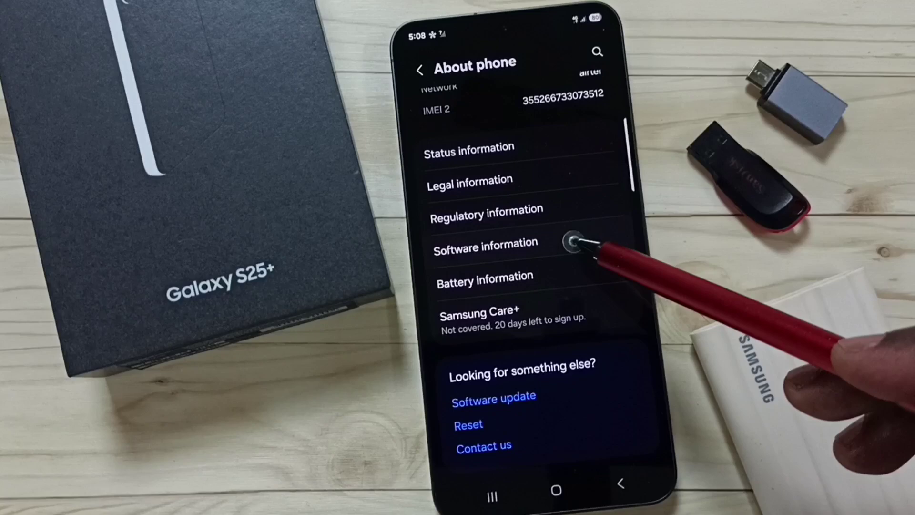
click(575, 242)
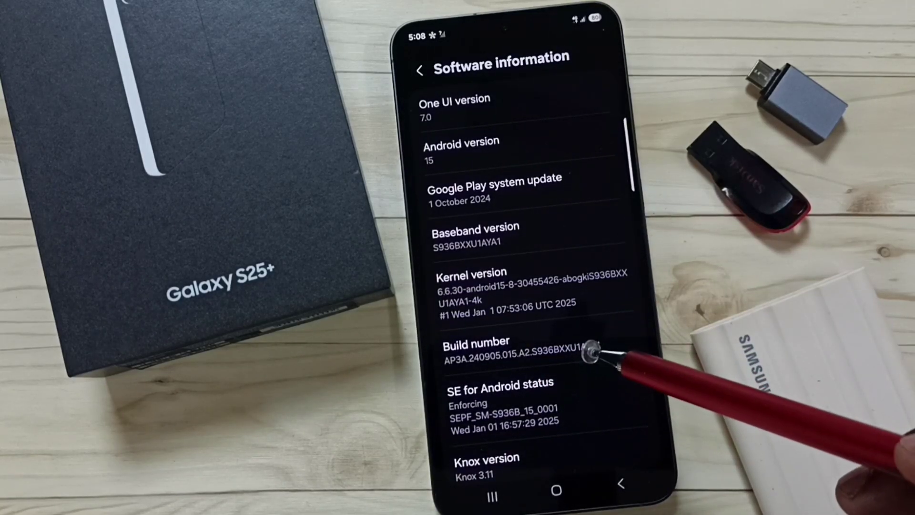
- Tap Build number repeatedly and confirm to enable developer mode
click(576, 338)
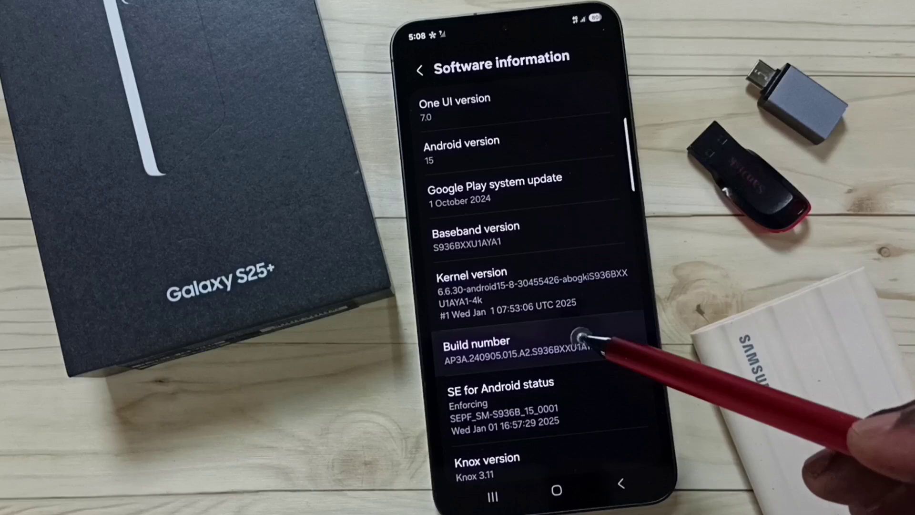
click(579, 335)
click(586, 332)
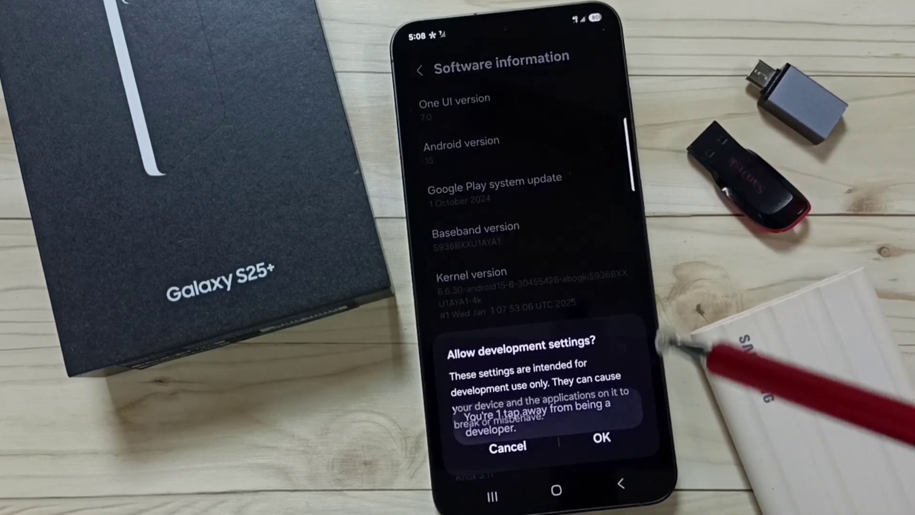
click(604, 437)
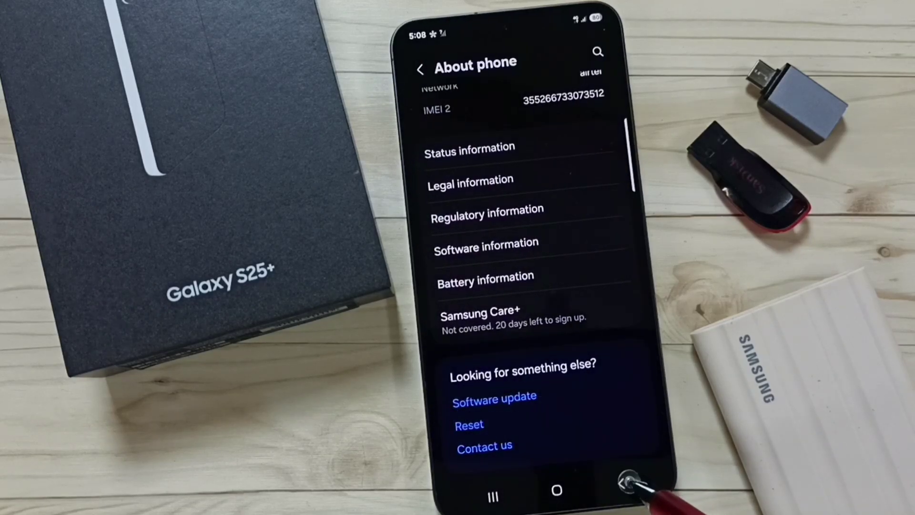
- Reach the Default USB configuration setting inside the newly unlocked Developer options
click(628, 481)
scroll(588, 408, down, 2)
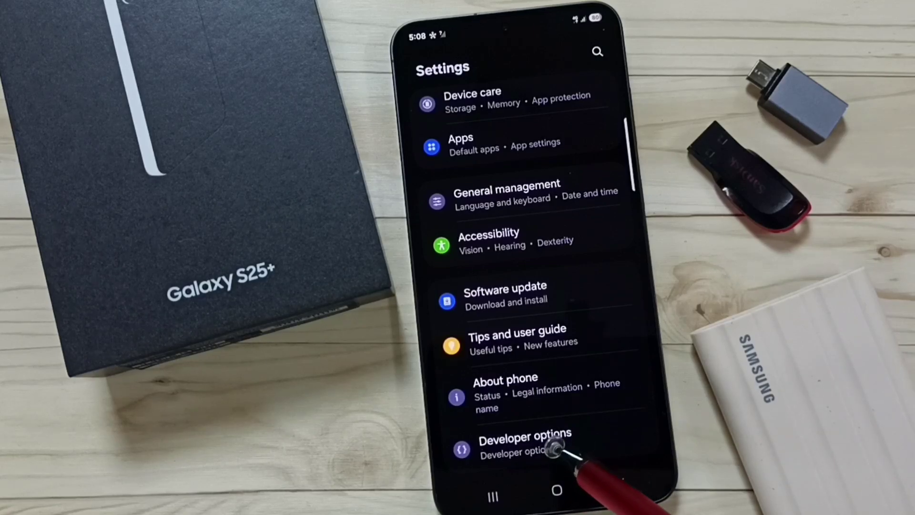
click(568, 434)
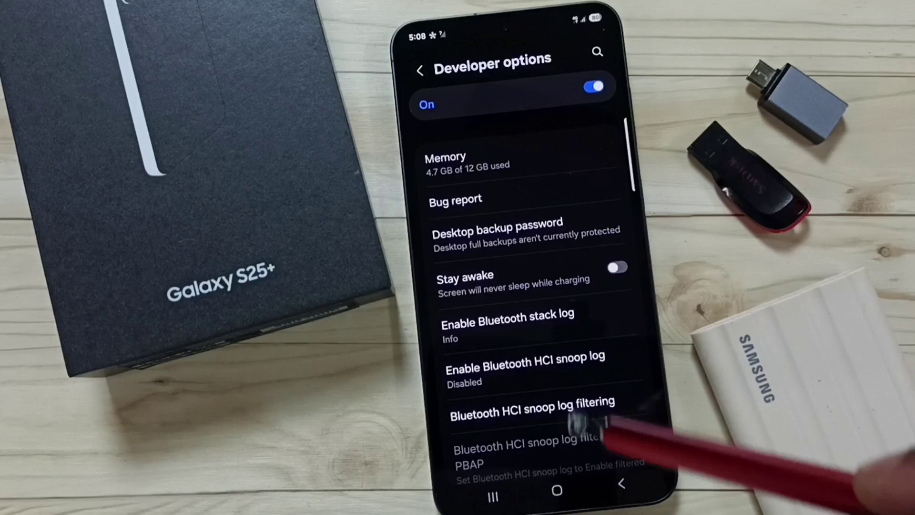
scroll(579, 430, down, 5)
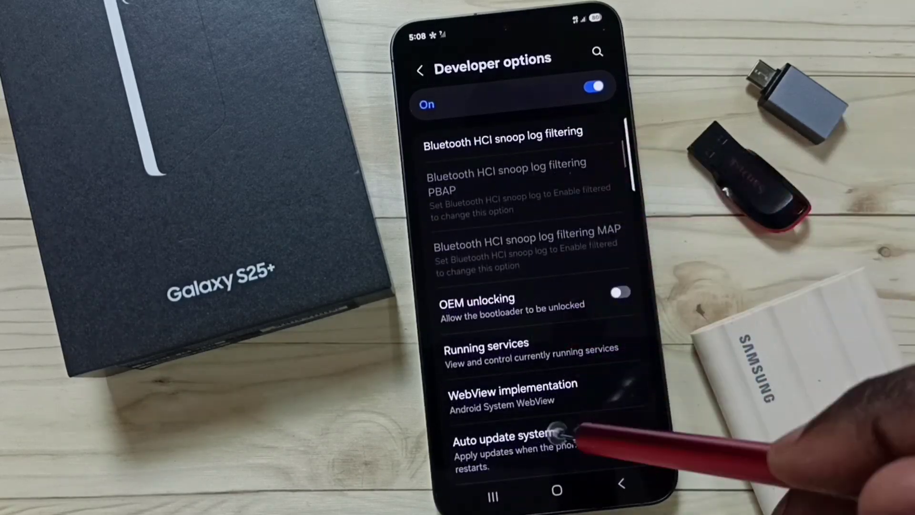
scroll(578, 433, down, 5)
scroll(613, 327, down, 5)
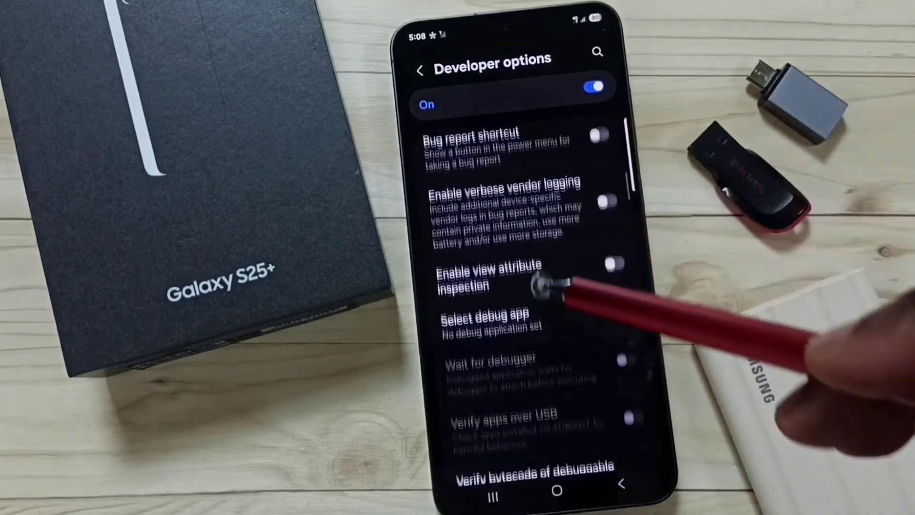
scroll(583, 348, down, 5)
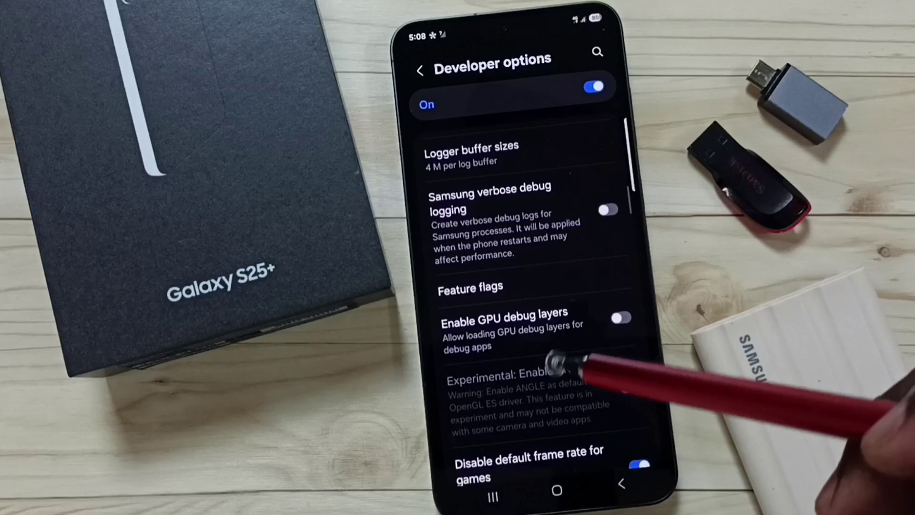
scroll(566, 409, down, 5)
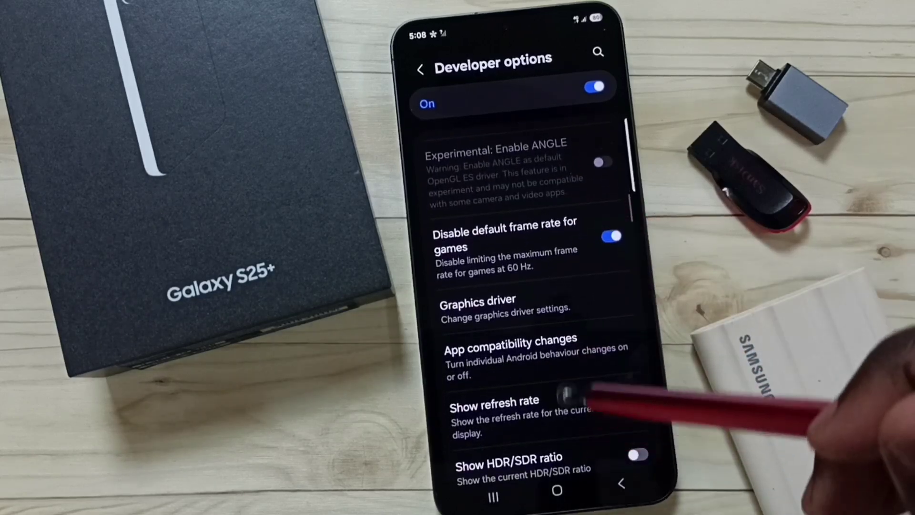
scroll(593, 405, down, 5)
scroll(593, 378, down, 3)
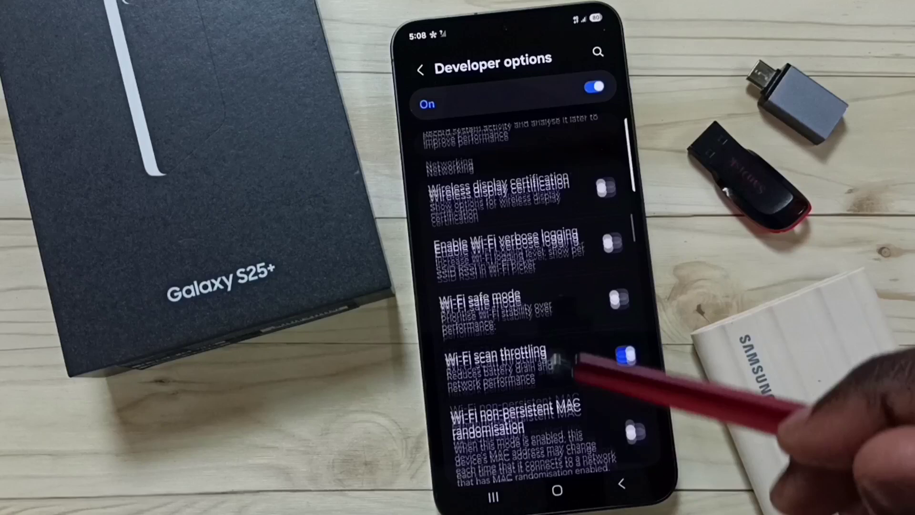
scroll(593, 367, down, 4)
scroll(550, 421, down, 3)
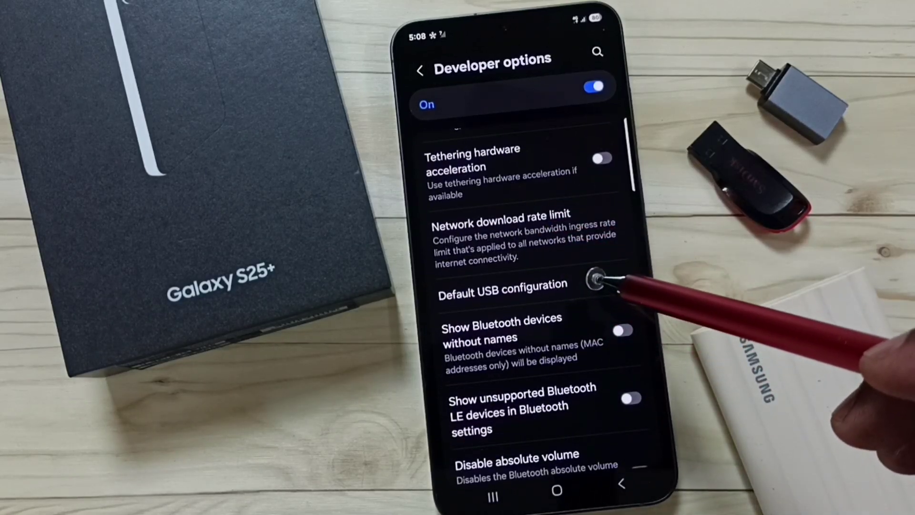
- Set Default USB configuration to Transferring files and return to the Settings list
click(589, 276)
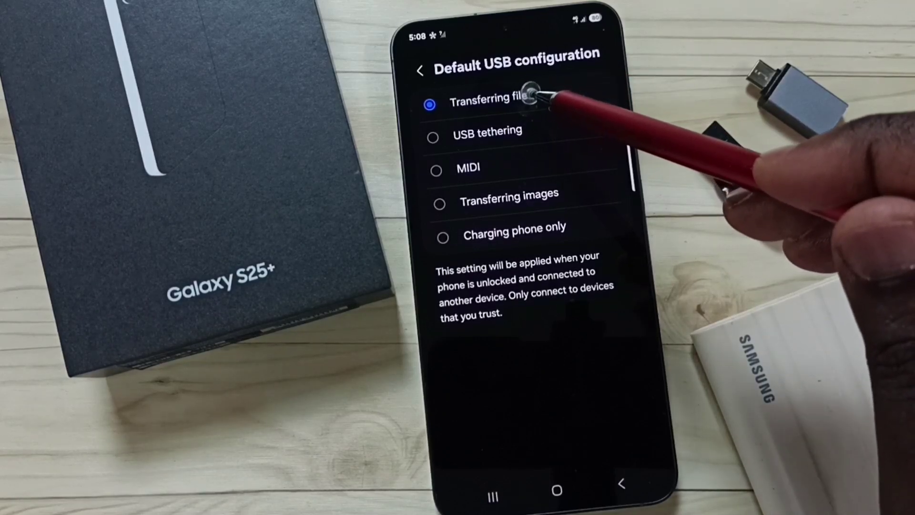
click(524, 96)
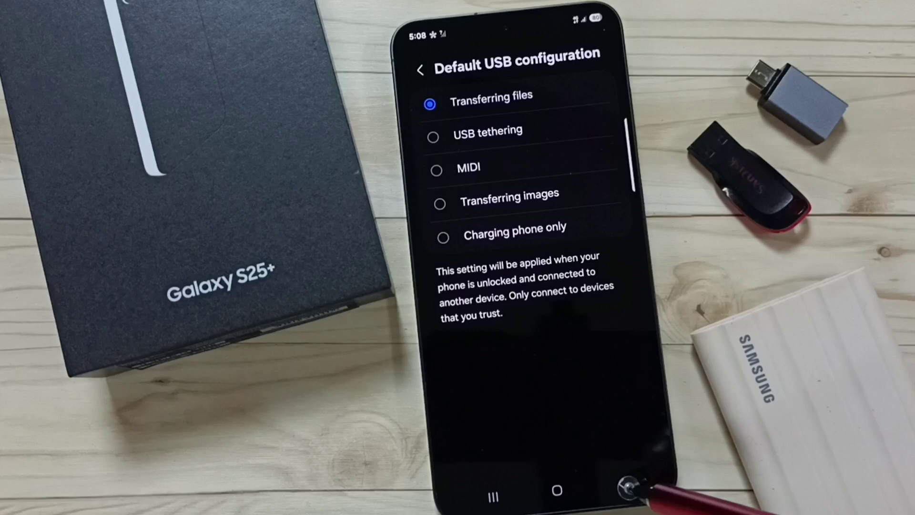
click(628, 488)
click(624, 484)
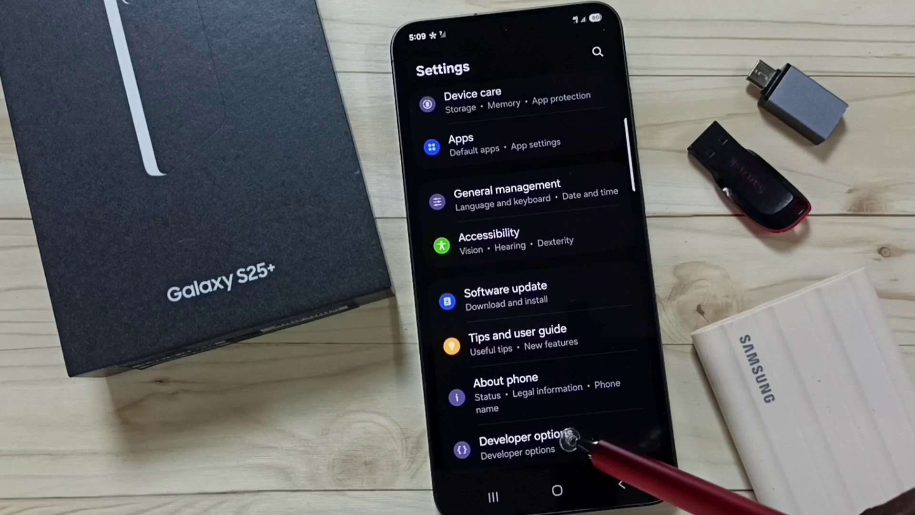
- Switch on USB debugging in Developer options and confirm the prompt
click(575, 438)
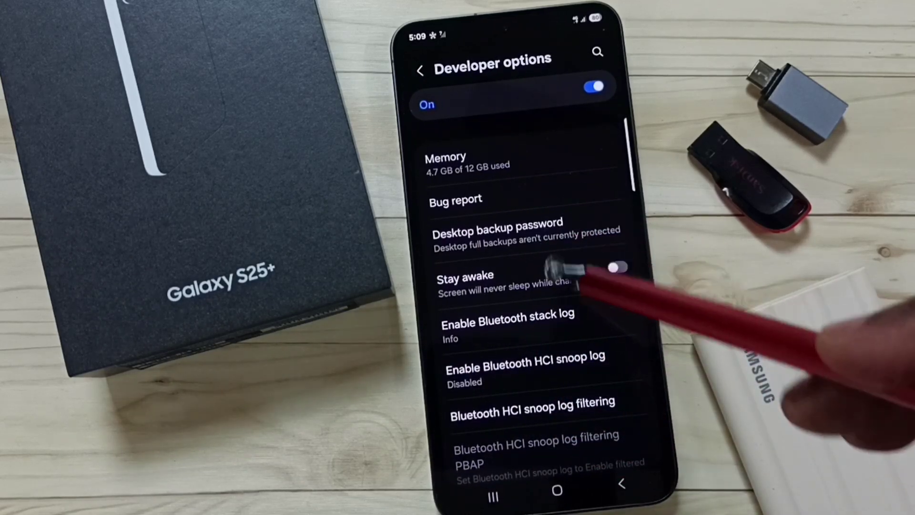
drag(613, 409, 564, 184)
drag(582, 414, 555, 179)
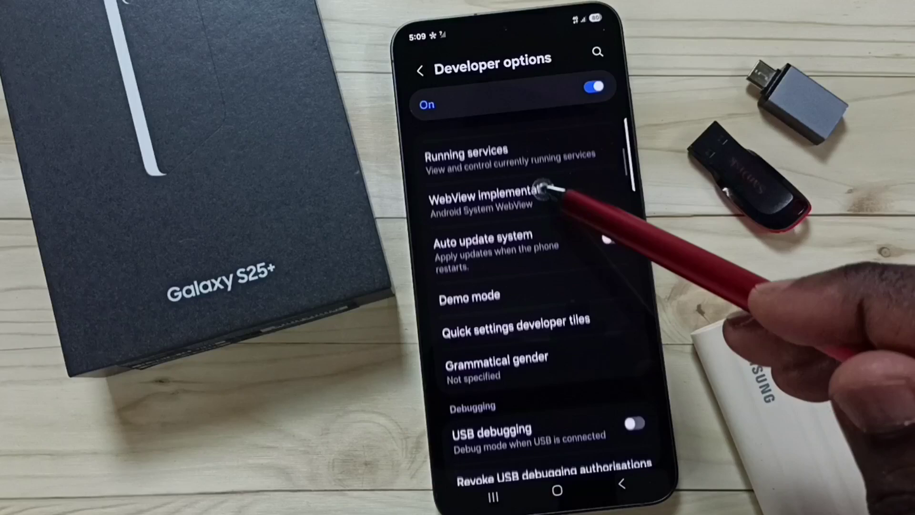
drag(560, 377, 563, 265)
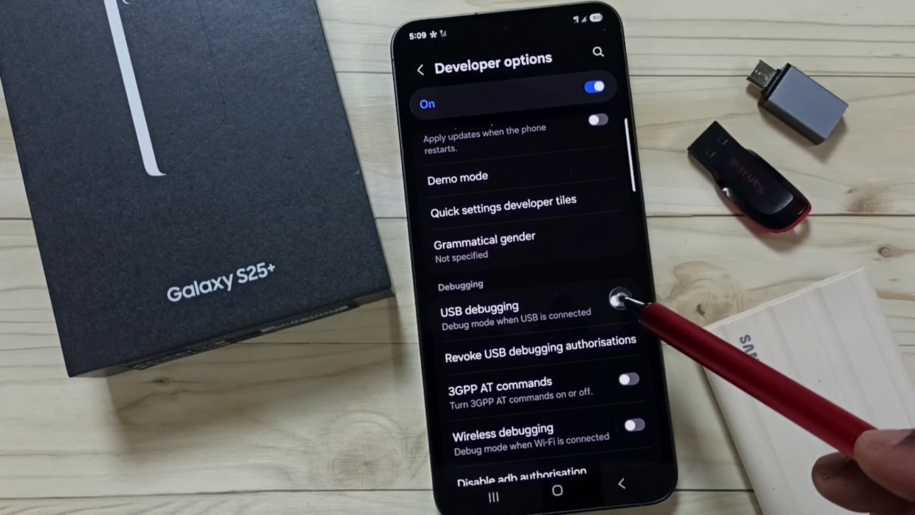
click(620, 300)
click(604, 440)
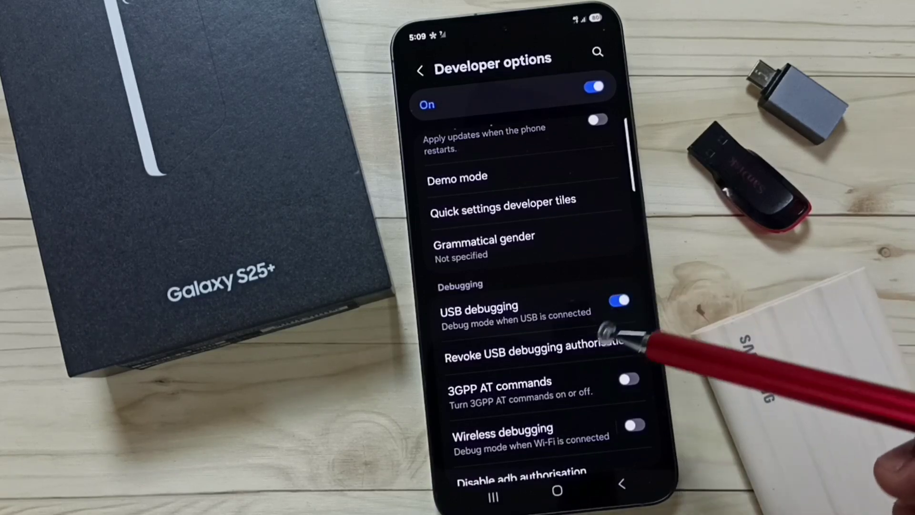
- Close Settings from Recents, leaving the home screen
click(499, 495)
drag(613, 368, 614, 265)
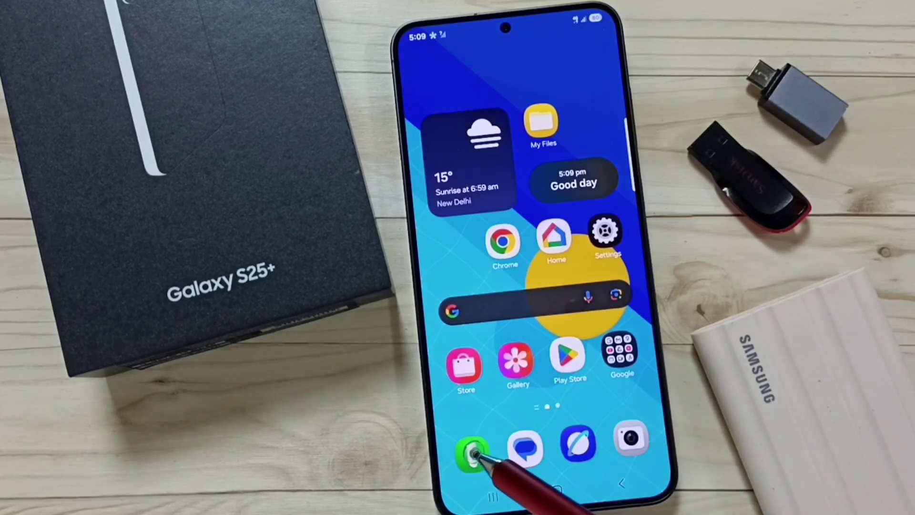
- Dial *#0808# in the Phone keypad to bring up the USBSettings menu
click(474, 452)
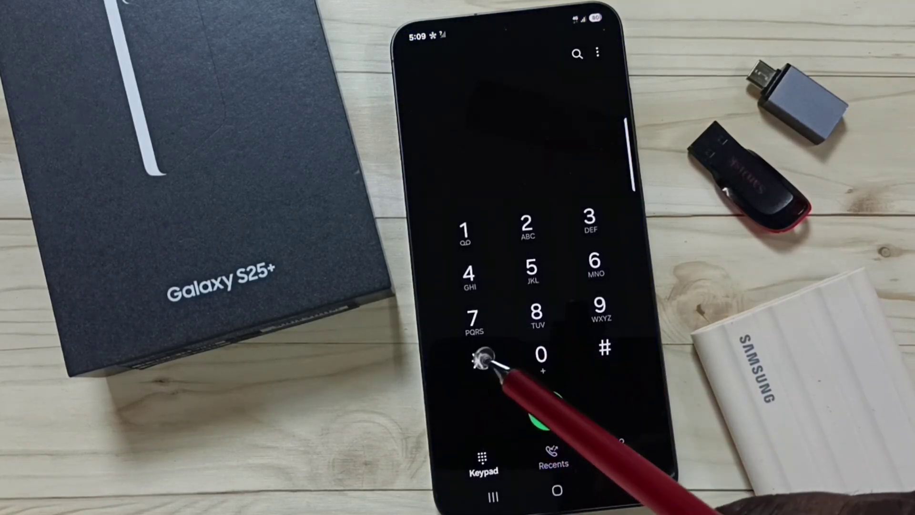
click(479, 358)
text(*#08)
click(600, 348)
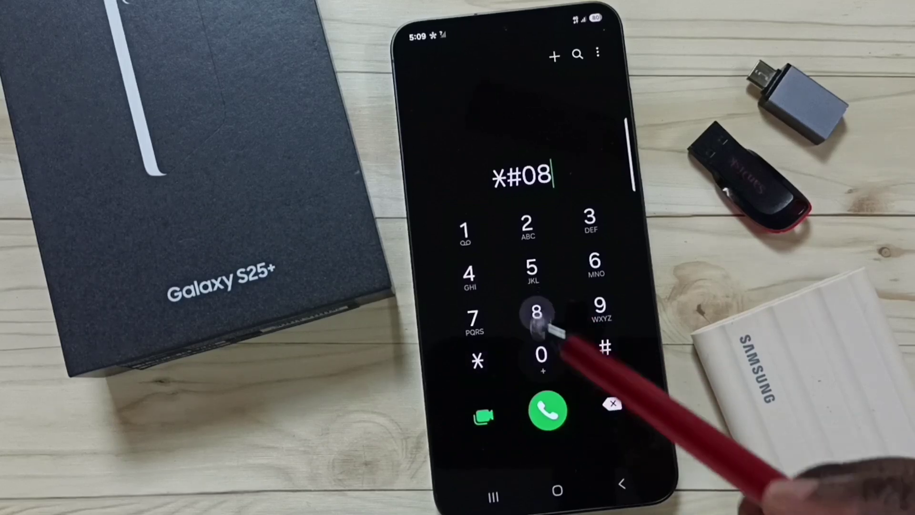
click(542, 356)
click(537, 314)
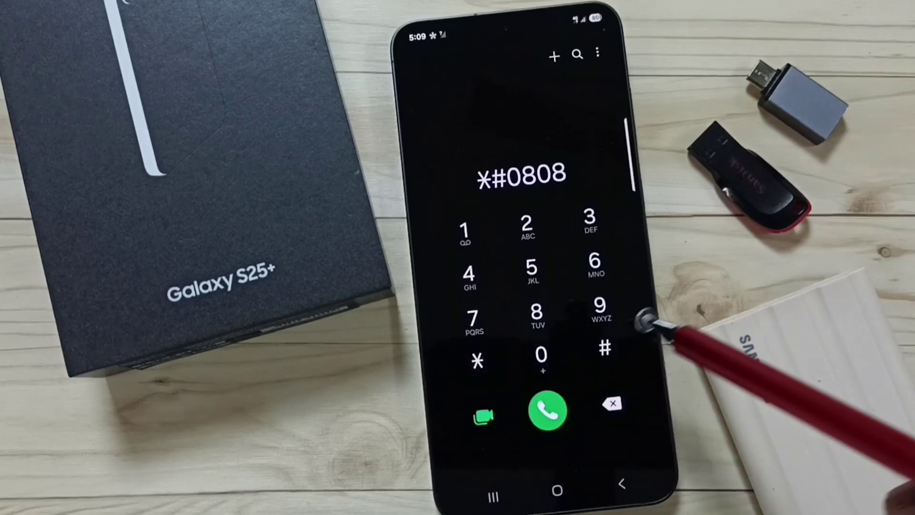
click(607, 348)
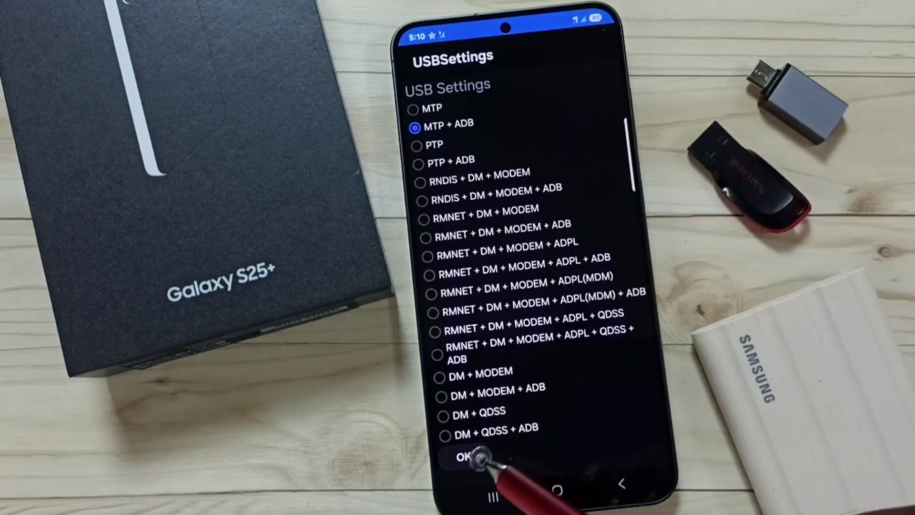
- Confirm MTP + ADB as the USB mode and go to the home screen
click(465, 458)
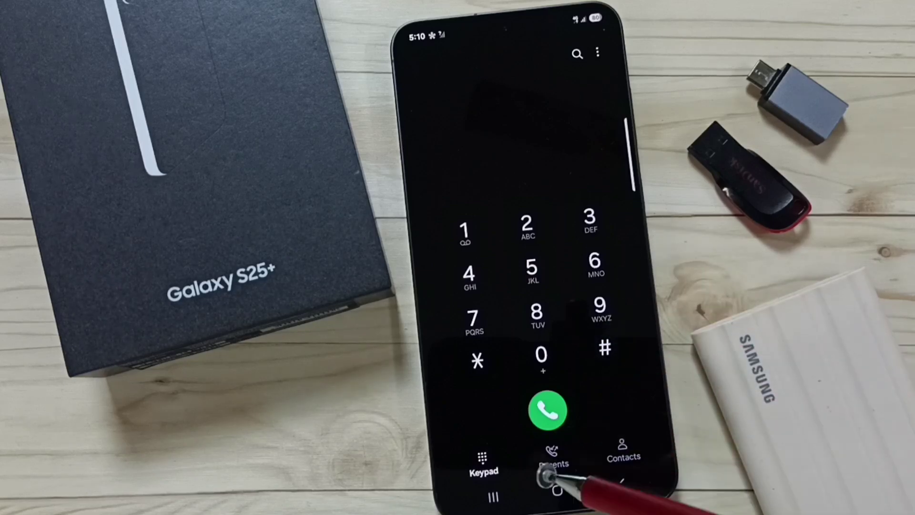
click(560, 494)
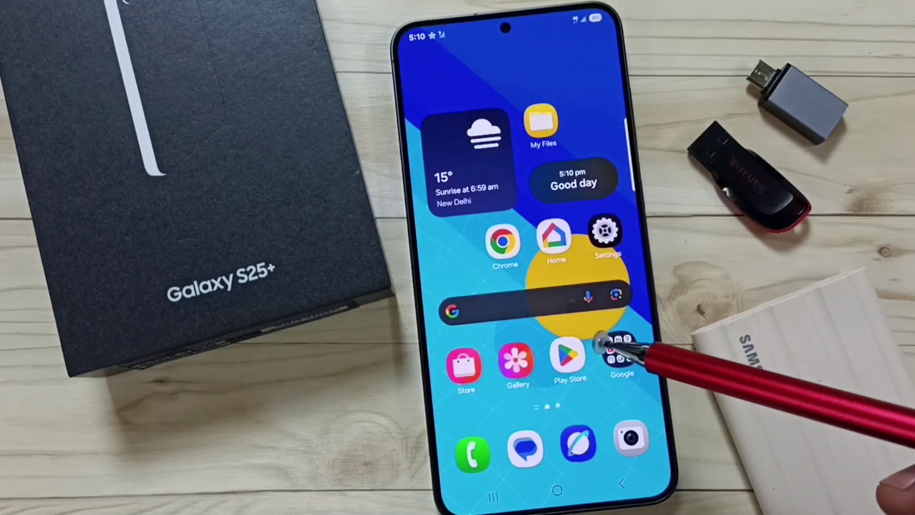